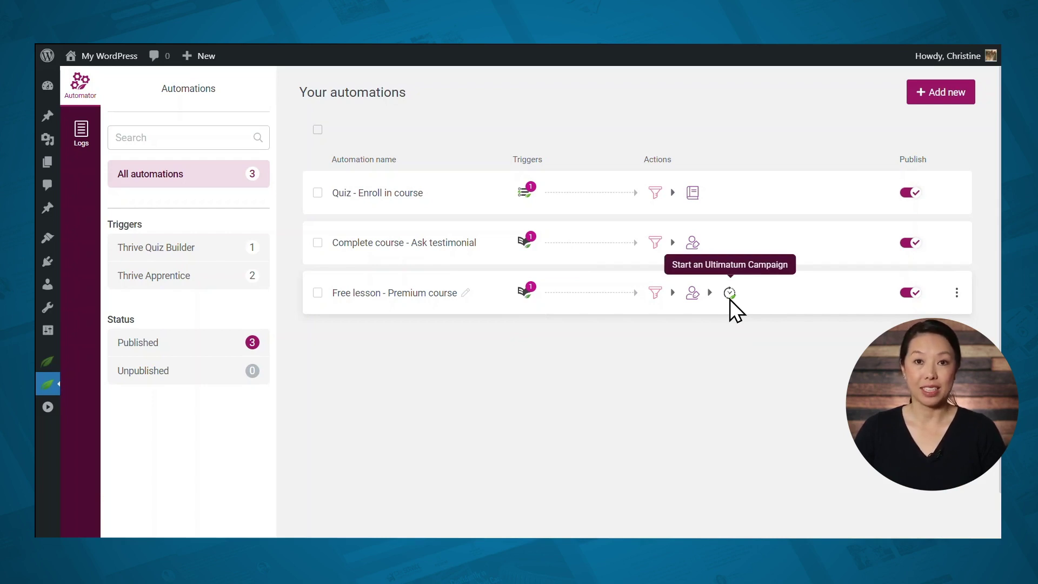
Start a new automation from the Automations page with Add new.
left_click(934, 95)
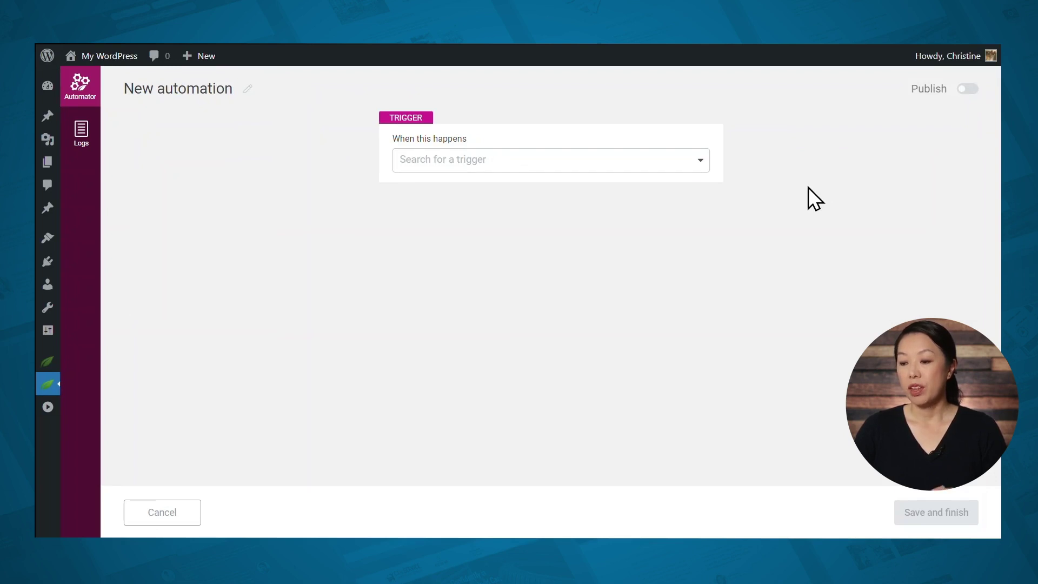
Choose 'User completes all free lessons in a premium course' as the trigger and confirm it.
left_click(665, 160)
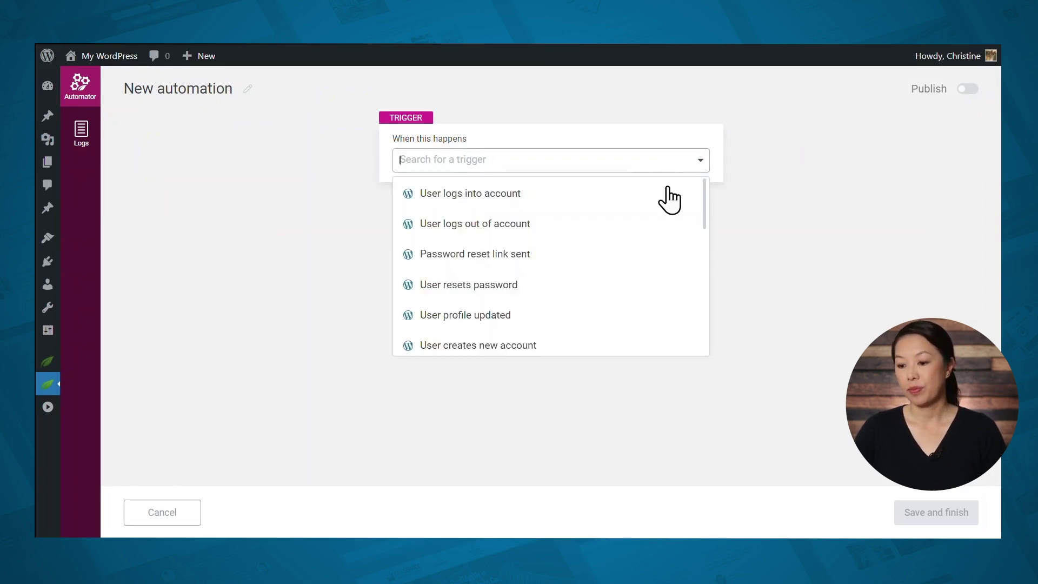
scroll(665, 248, "down", 2)
scroll(666, 251, "down", 8)
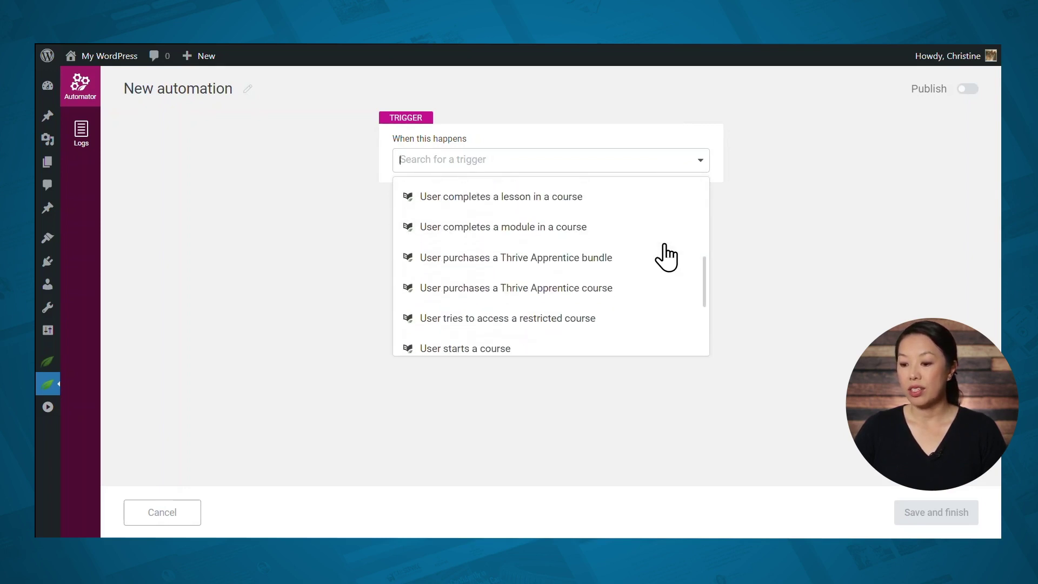
scroll(666, 284, "up", 5)
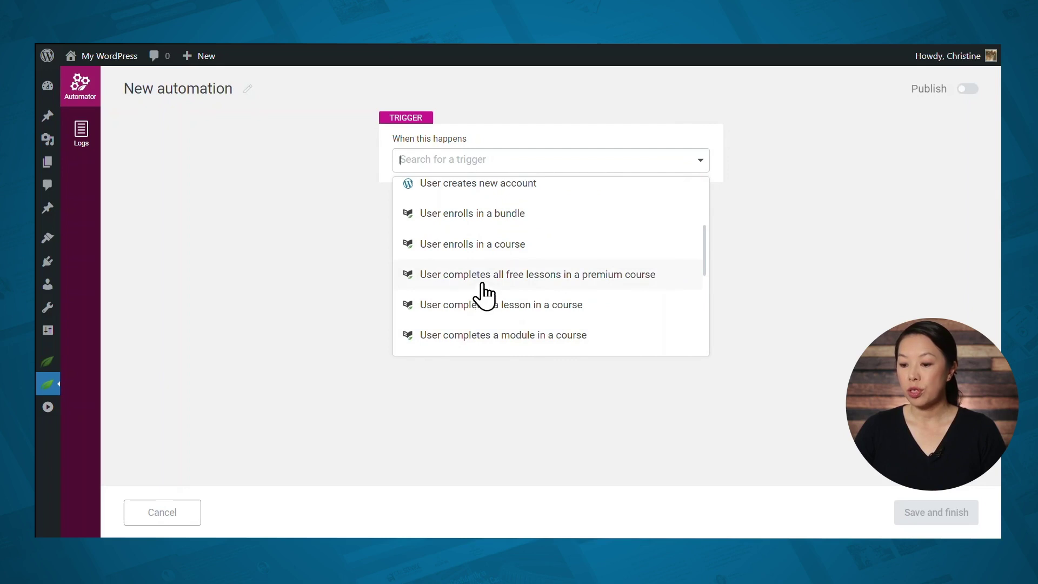
left_click(484, 275)
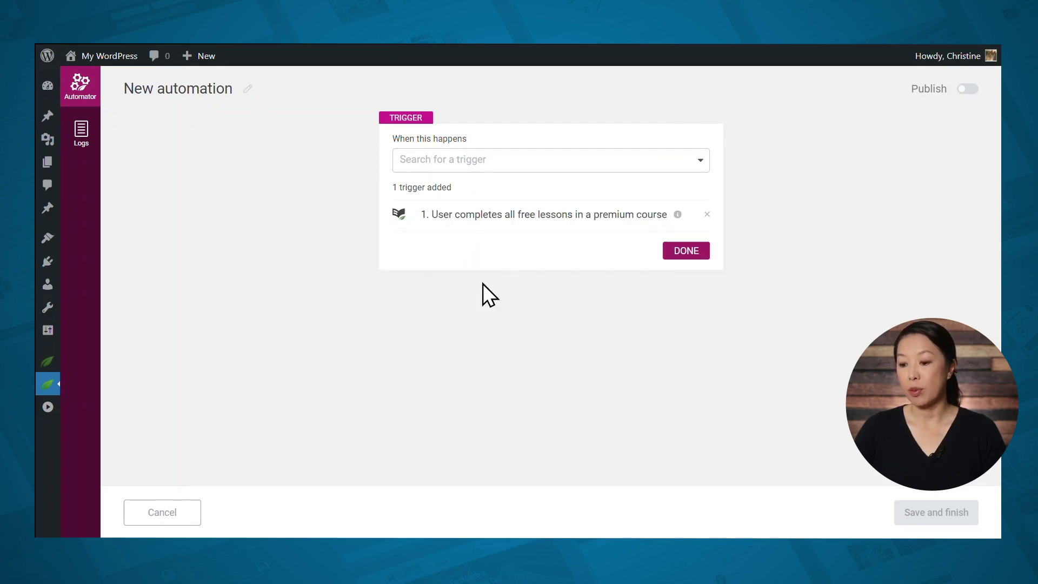
left_click(686, 250)
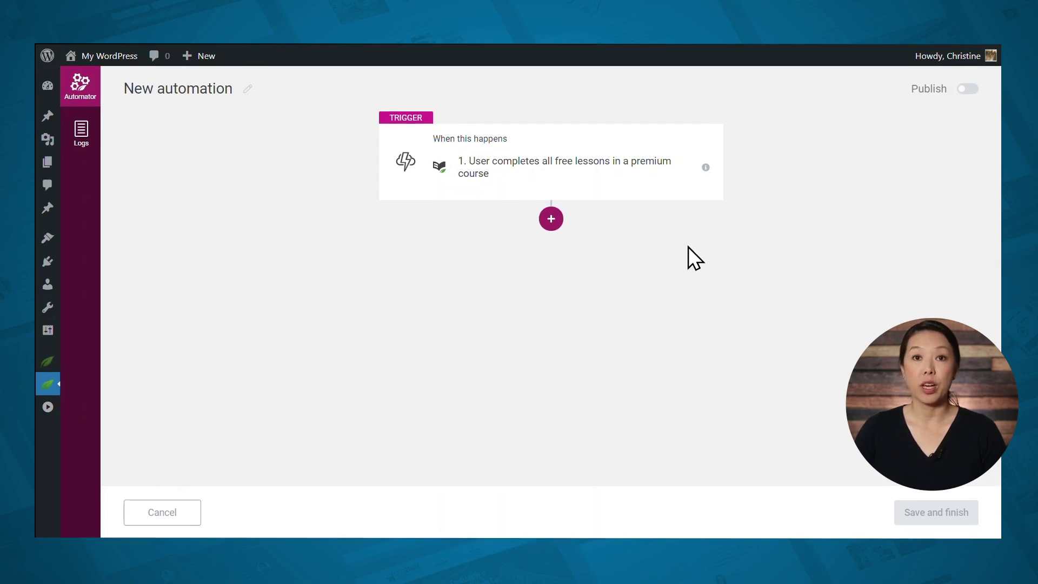
Add a Course title filter restricted to Yoga for Beginners.
left_click(550, 218)
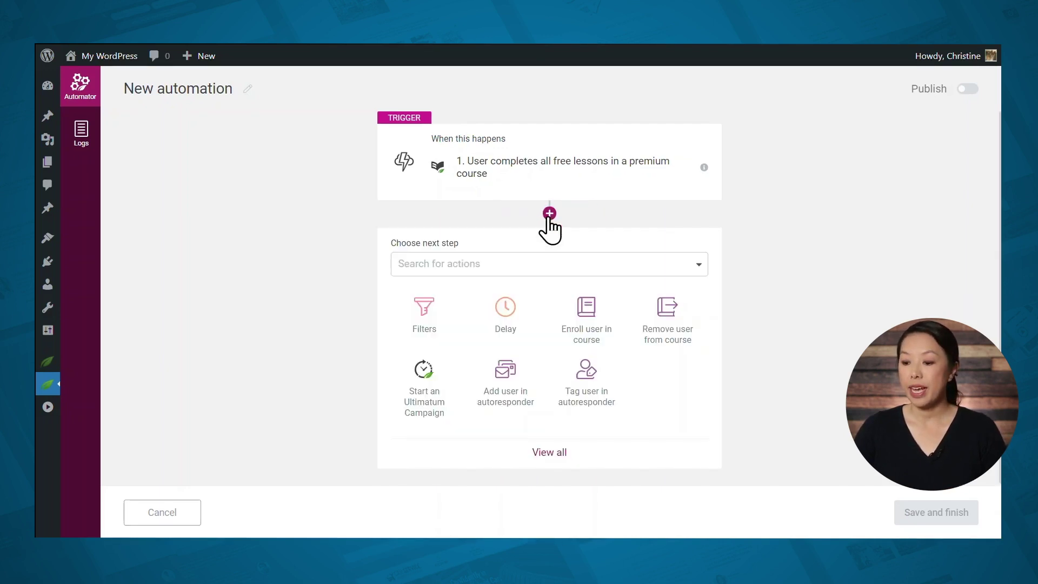
left_click(427, 312)
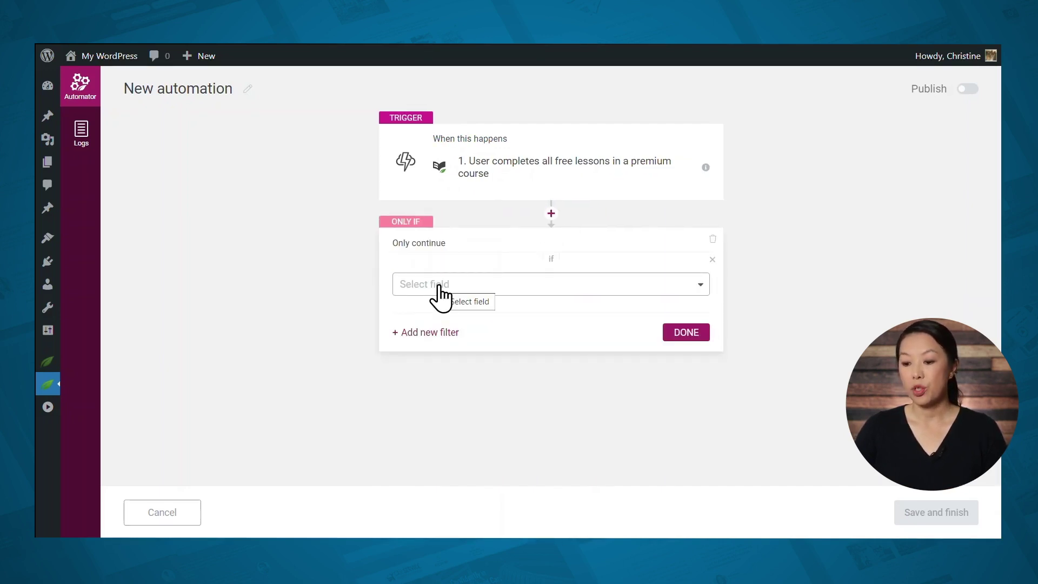
left_click(441, 291)
scroll(535, 427, "down", 3)
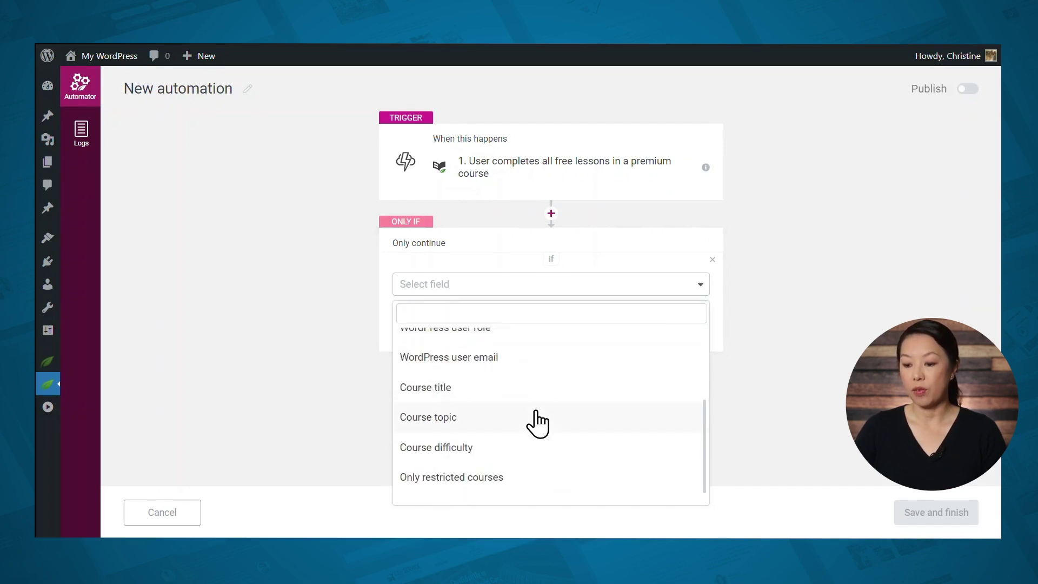
left_click(460, 372)
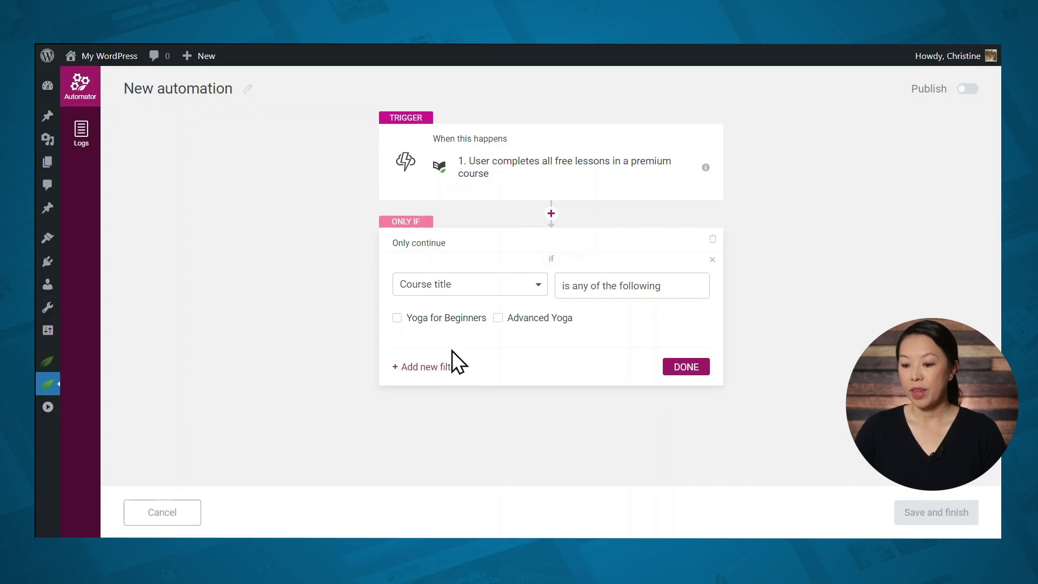
left_click(429, 317)
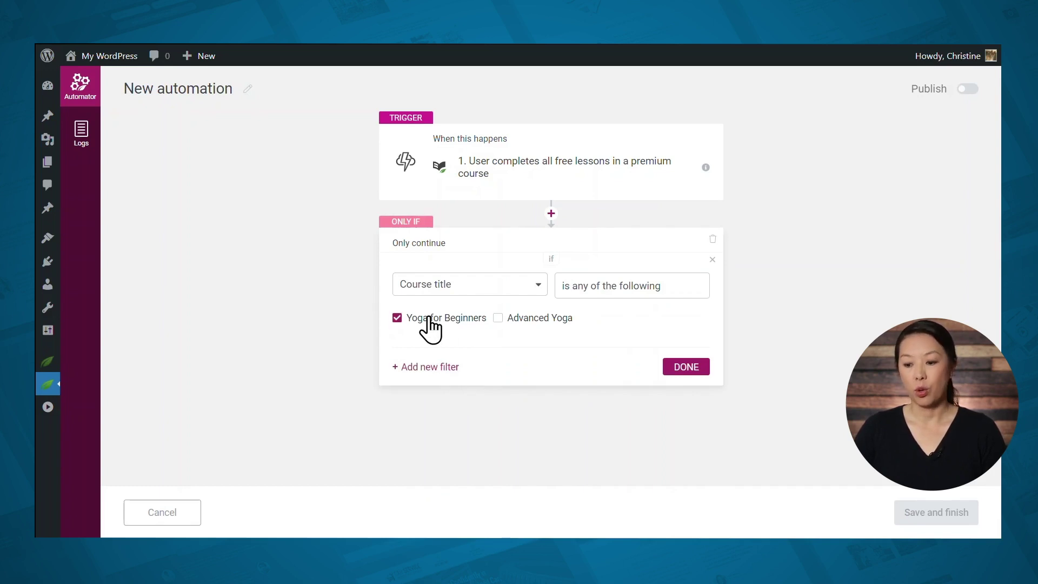
left_click(690, 368)
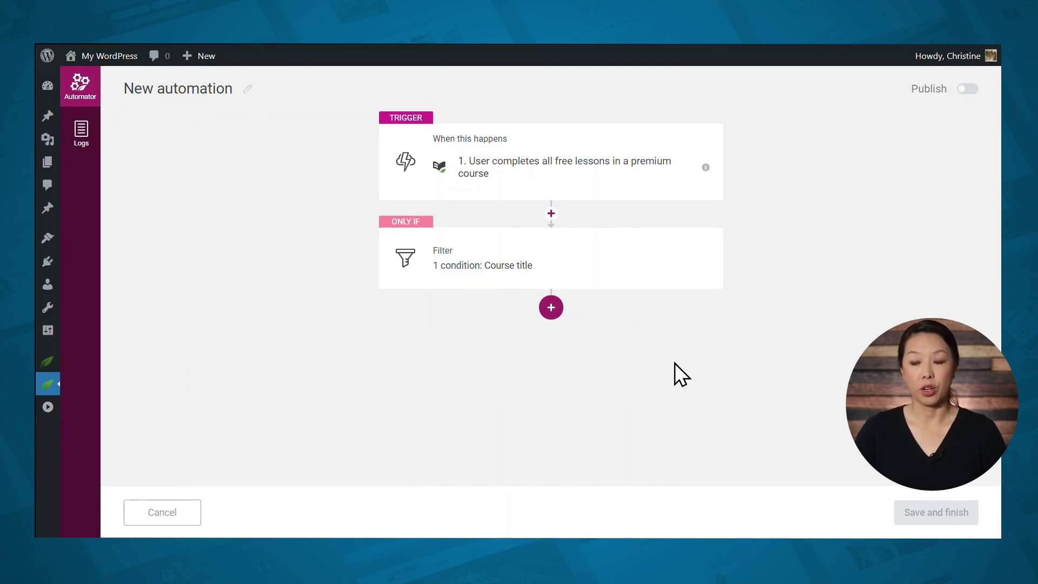
Add a Mailchimp 'Tag user in autoresponder' action with the tag 'completed free lesson pop'.
left_click(550, 313)
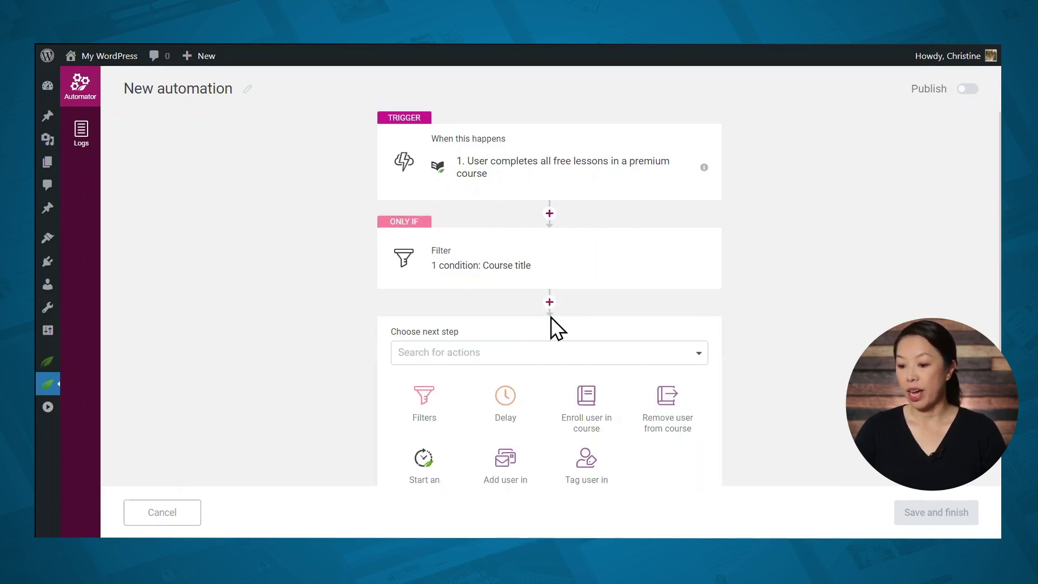
left_click(587, 373)
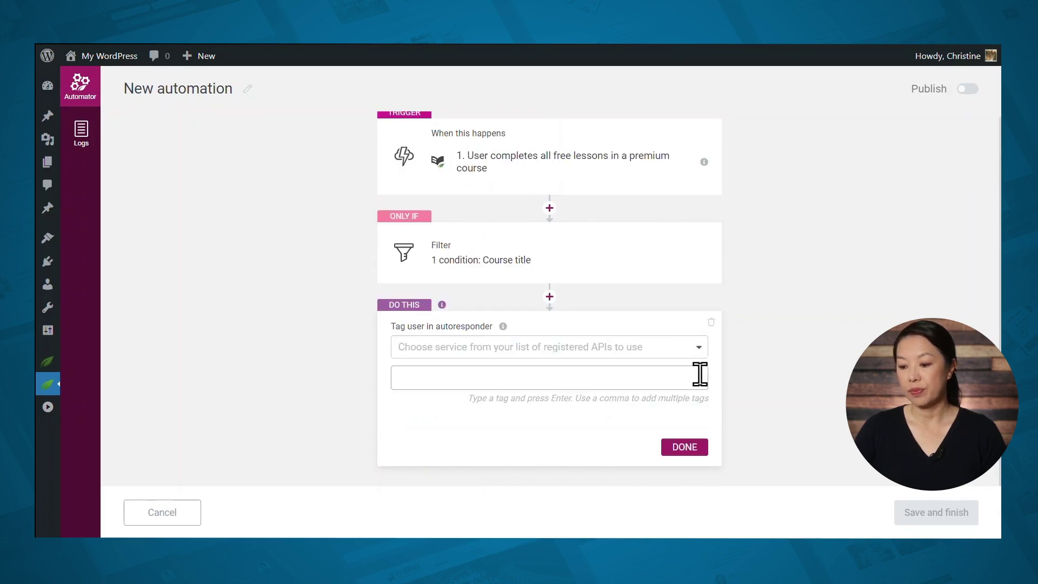
left_click(692, 352)
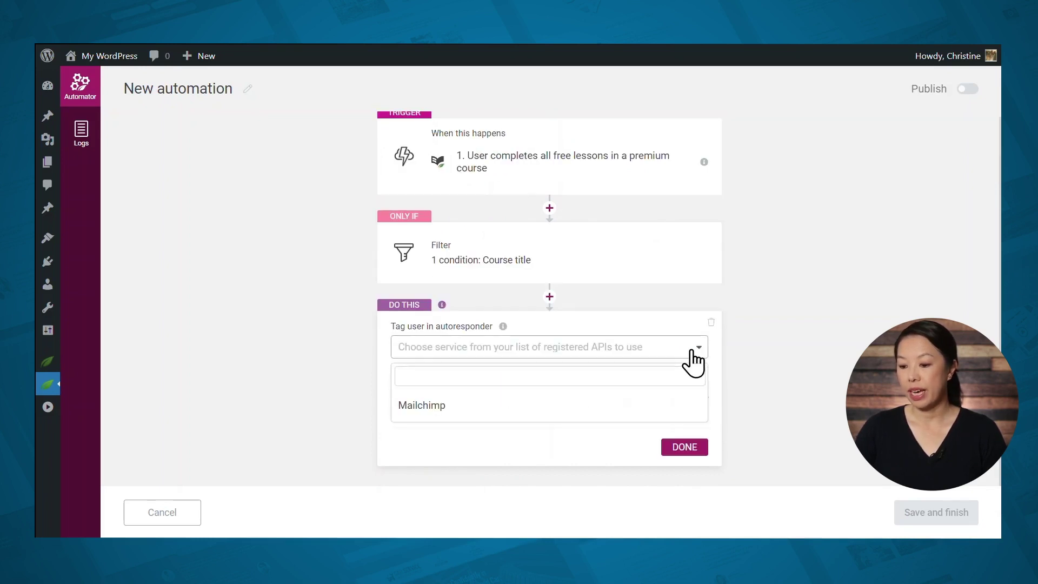
left_click(457, 409)
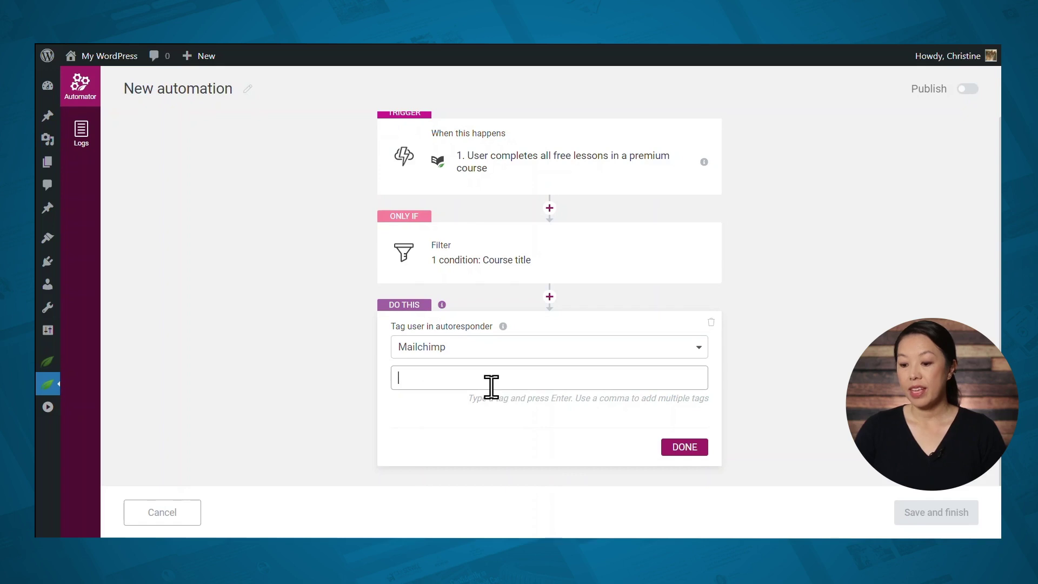
left_click(490, 378)
type("completed free lesson pop")
left_click(684, 448)
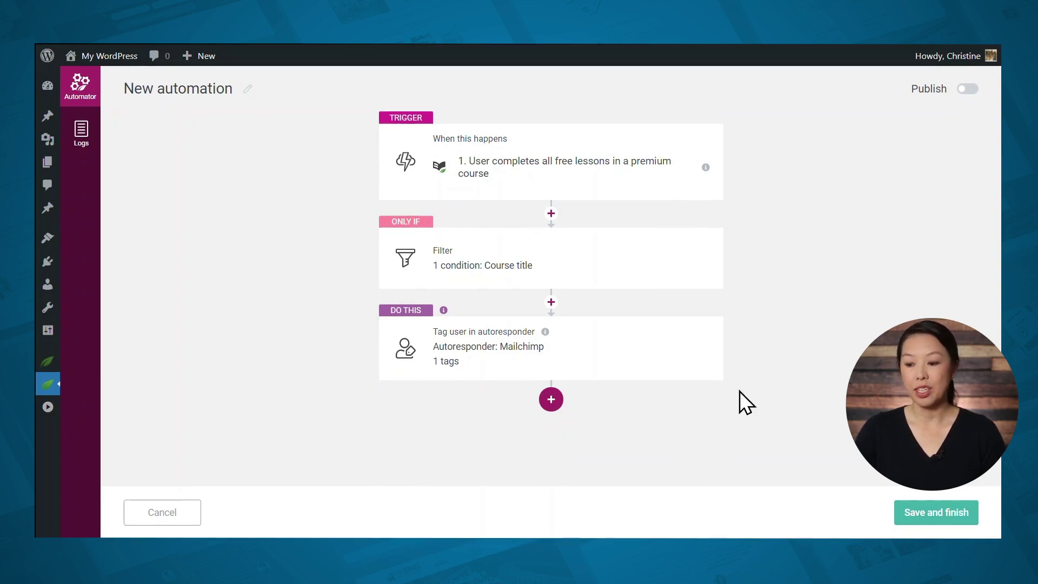
Add a step starting the Yoga for Beginners Ultimatum campaign, then save the automation.
left_click(546, 406)
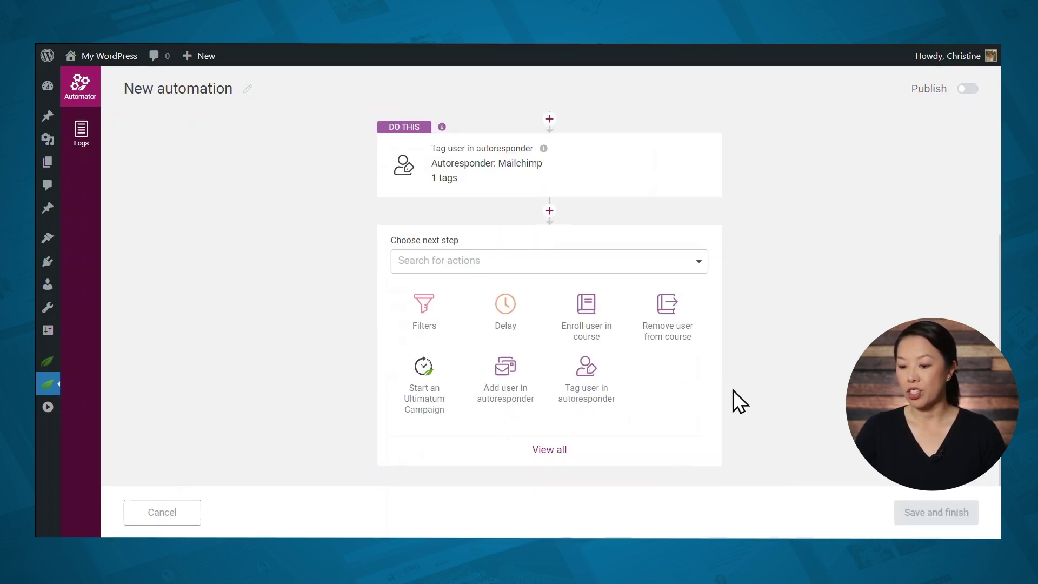
left_click(421, 411)
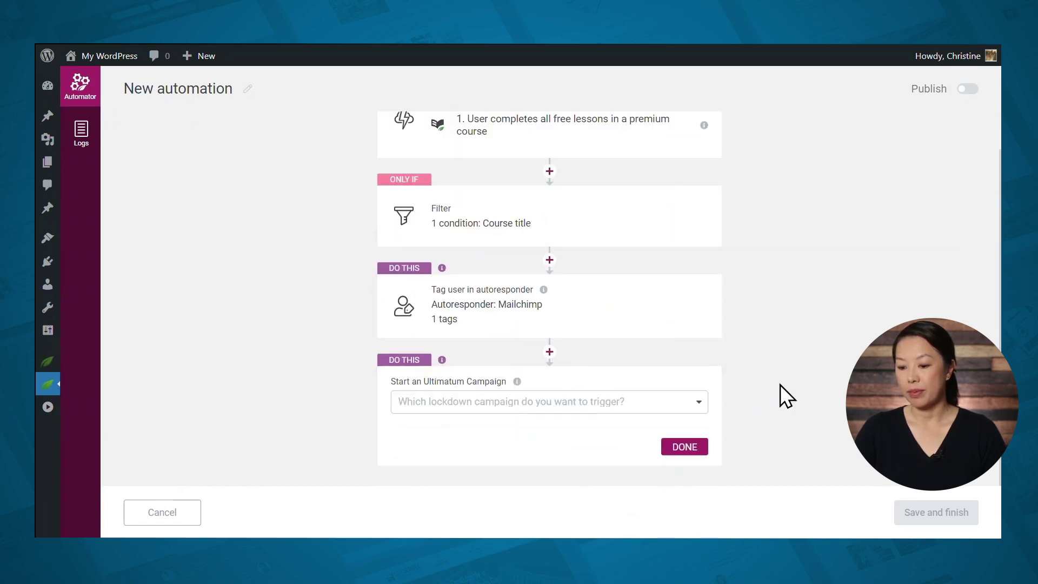
left_click(621, 402)
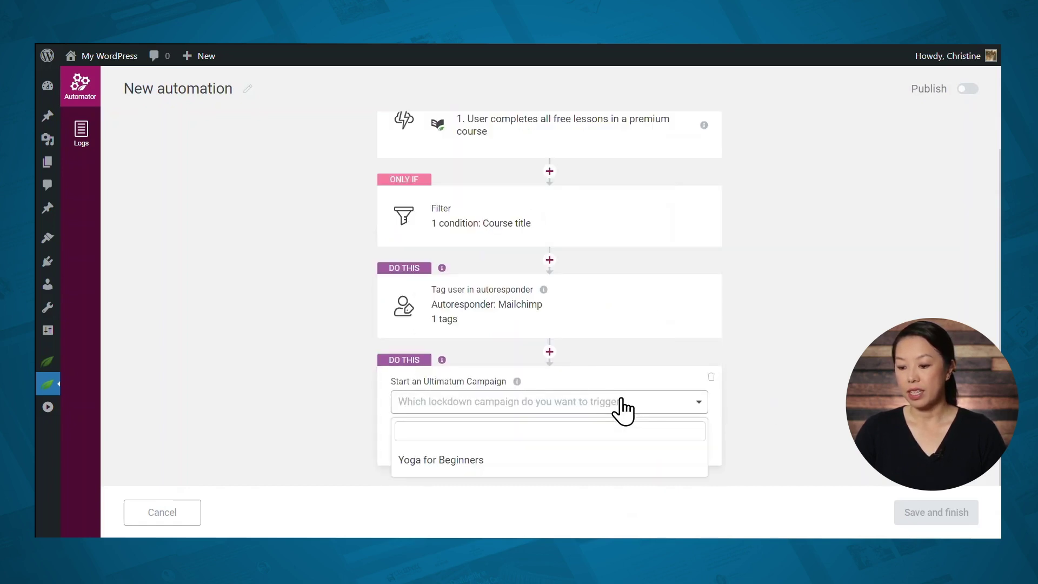
left_click(466, 461)
left_click(698, 448)
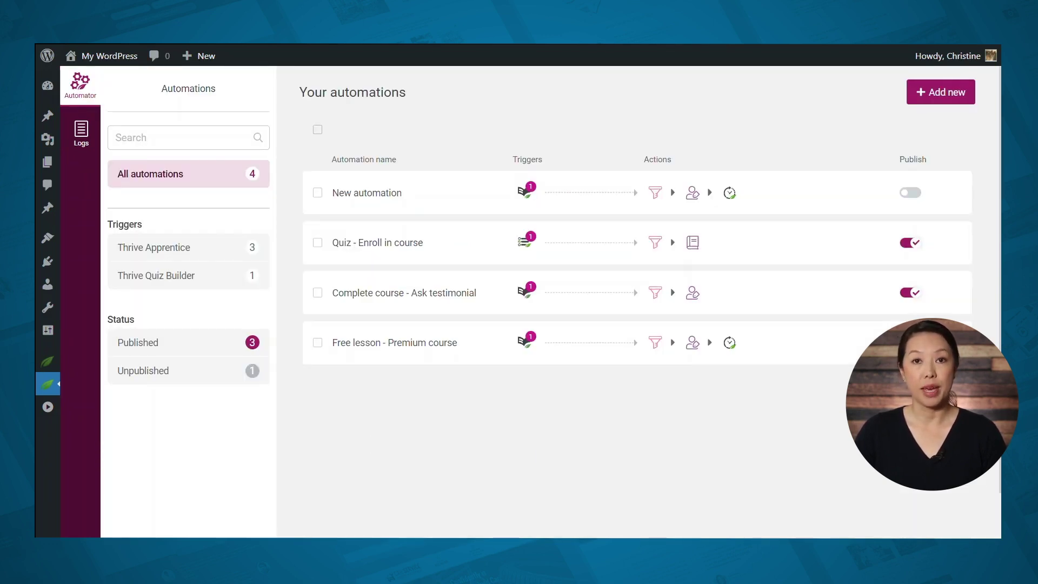
Publish New automation in the list and start another new automation.
left_click(911, 193)
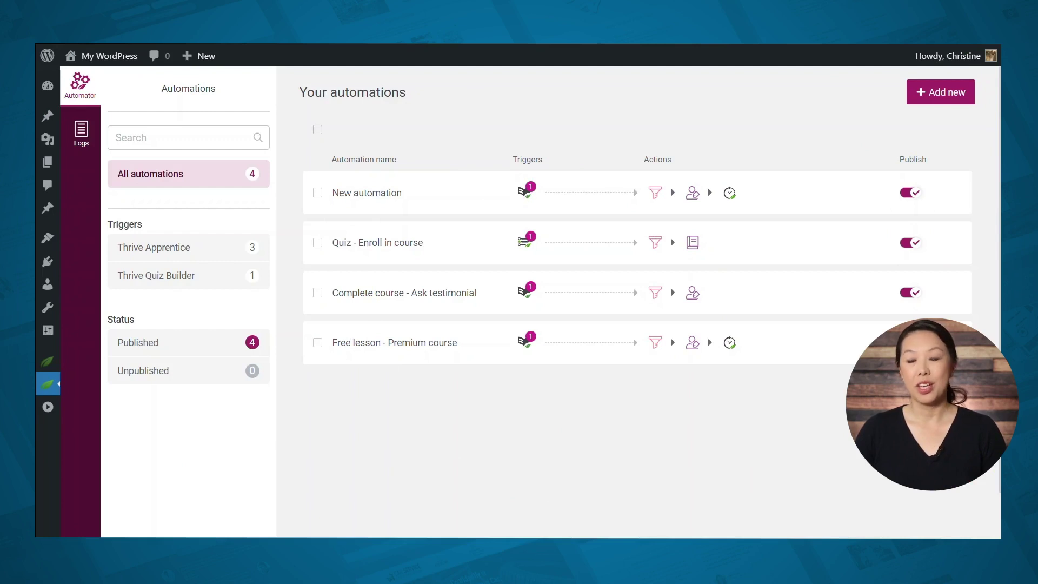
left_click(948, 100)
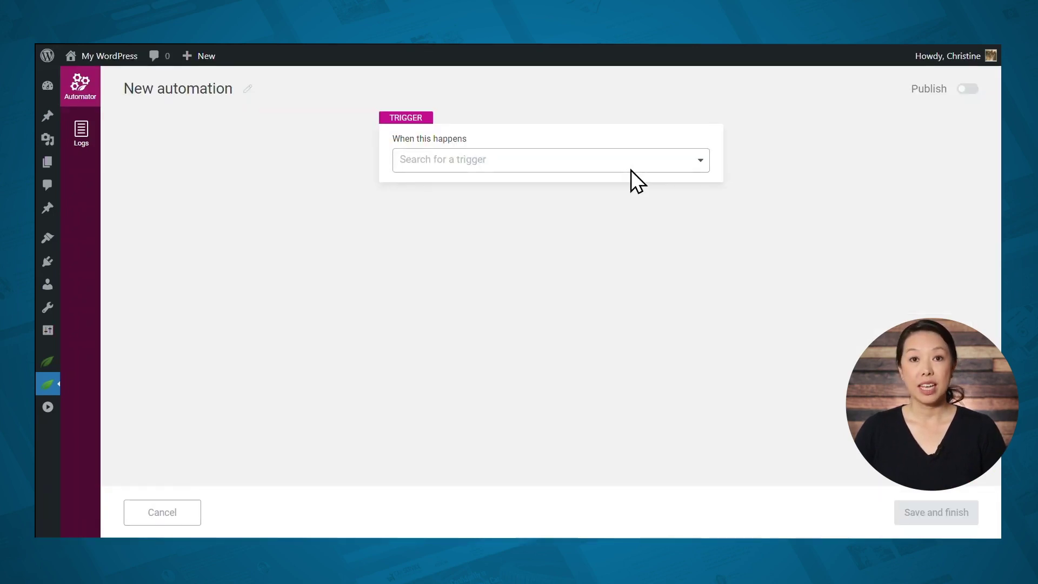
Set the trigger to a user completing a lesson in a course.
left_click(700, 160)
scroll(635, 243, "down", 2)
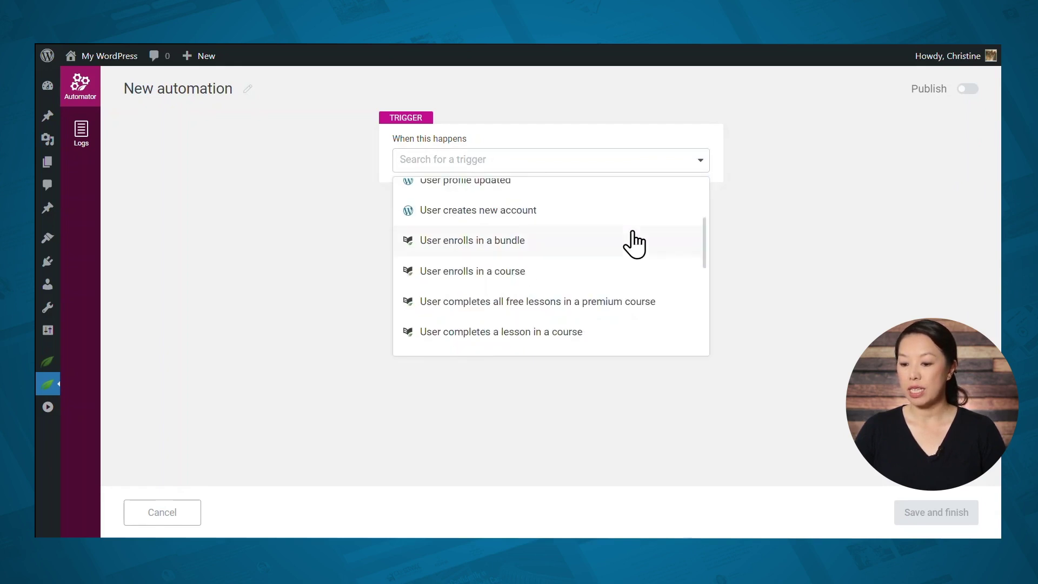
scroll(633, 243, "down", 2)
left_click(577, 200)
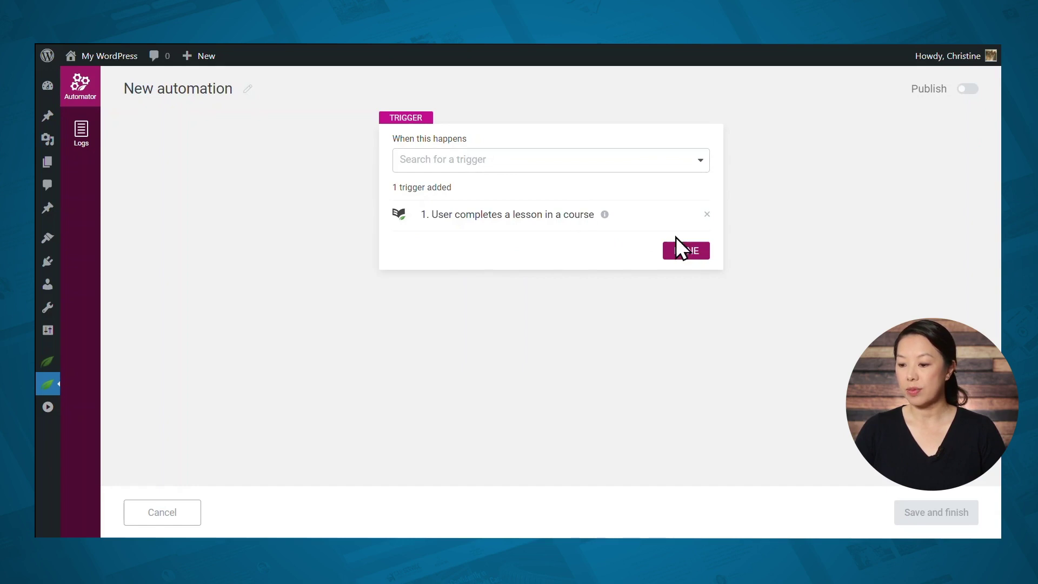
left_click(678, 254)
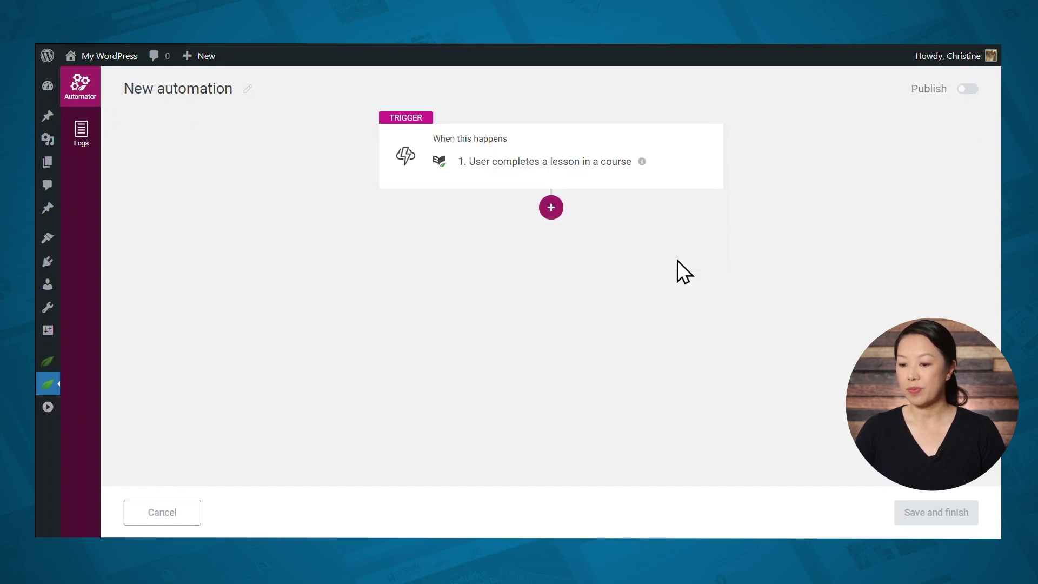
Add a Lesson title filter limited to the Mudras lesson.
left_click(550, 211)
left_click(426, 309)
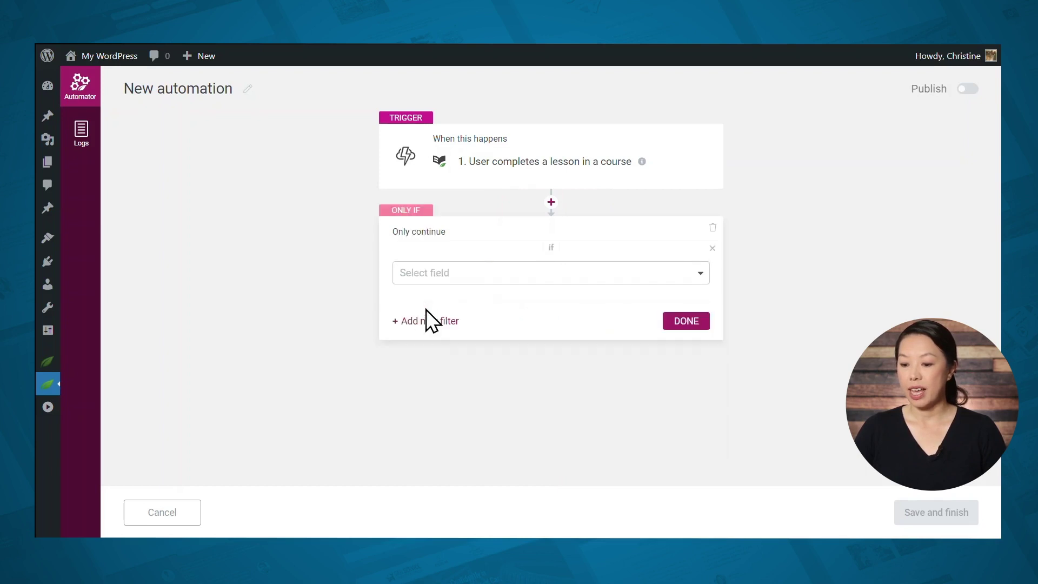
left_click(477, 276)
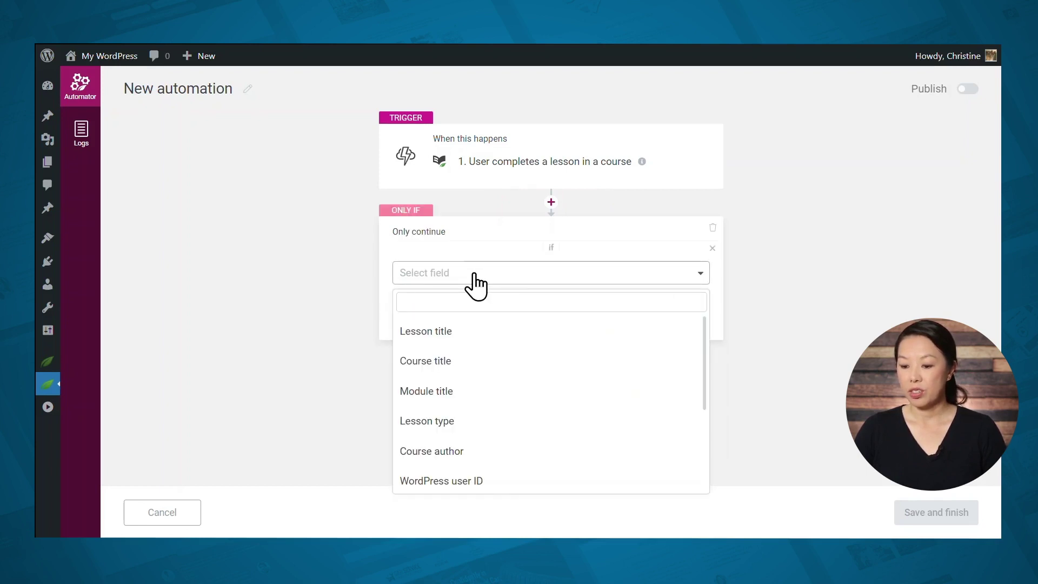
left_click(446, 331)
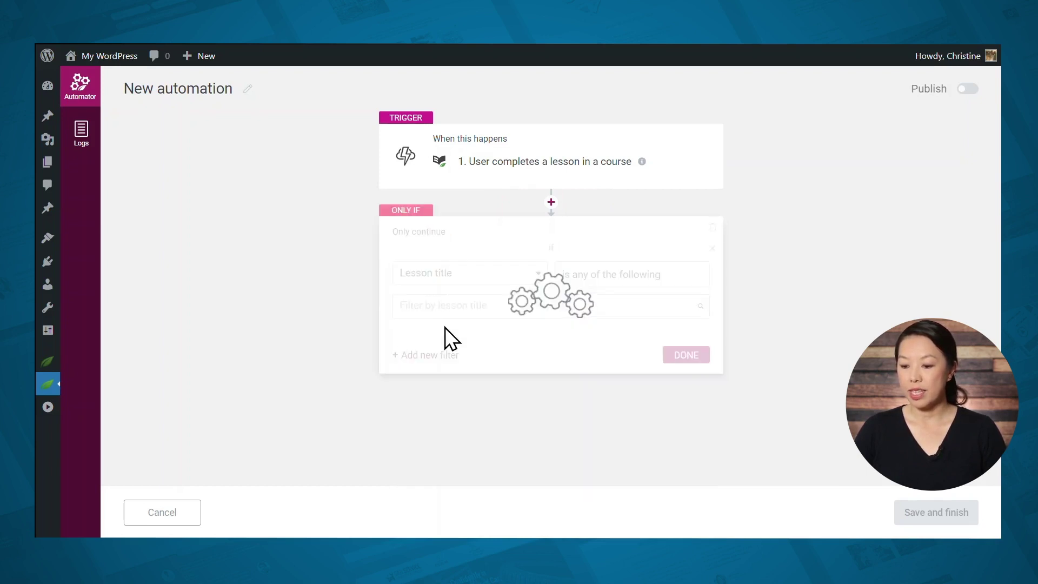
left_click(467, 306)
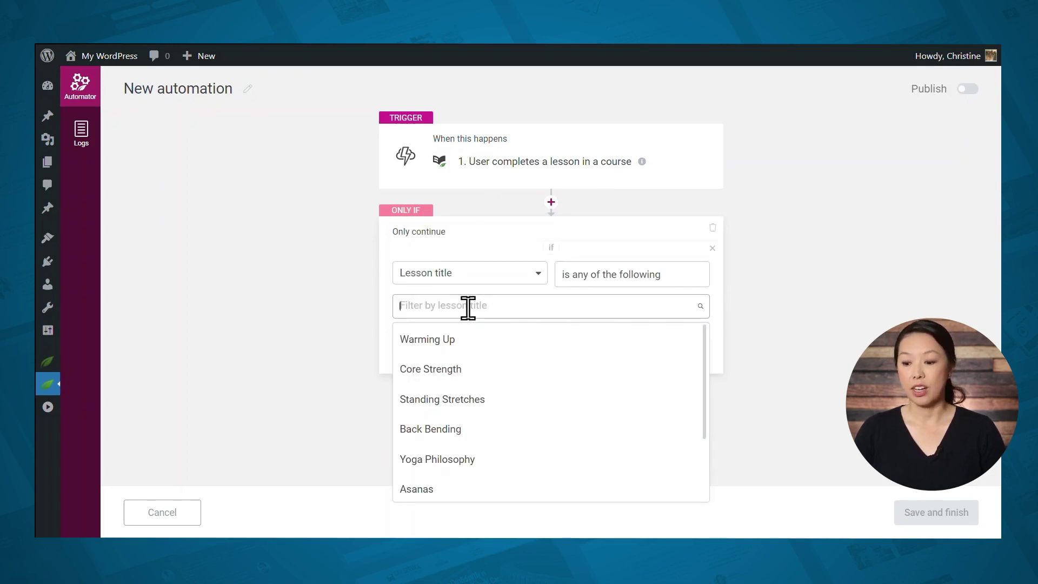
scroll(457, 489, "down", 2)
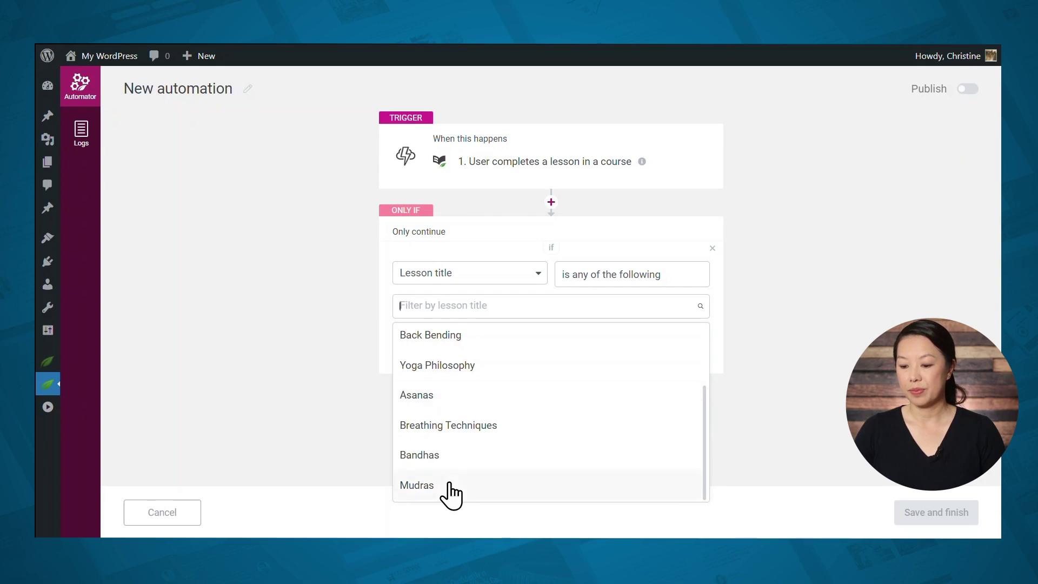
left_click(452, 487)
left_click(670, 399)
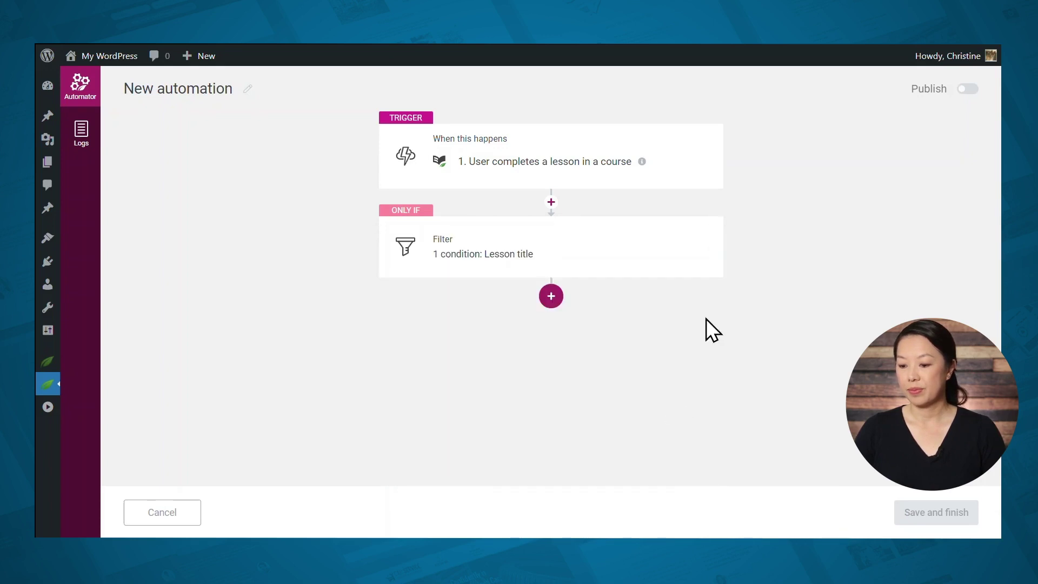
Add a Mailchimp tagging action that applies the tag 'Completed yoga course'.
left_click(550, 295)
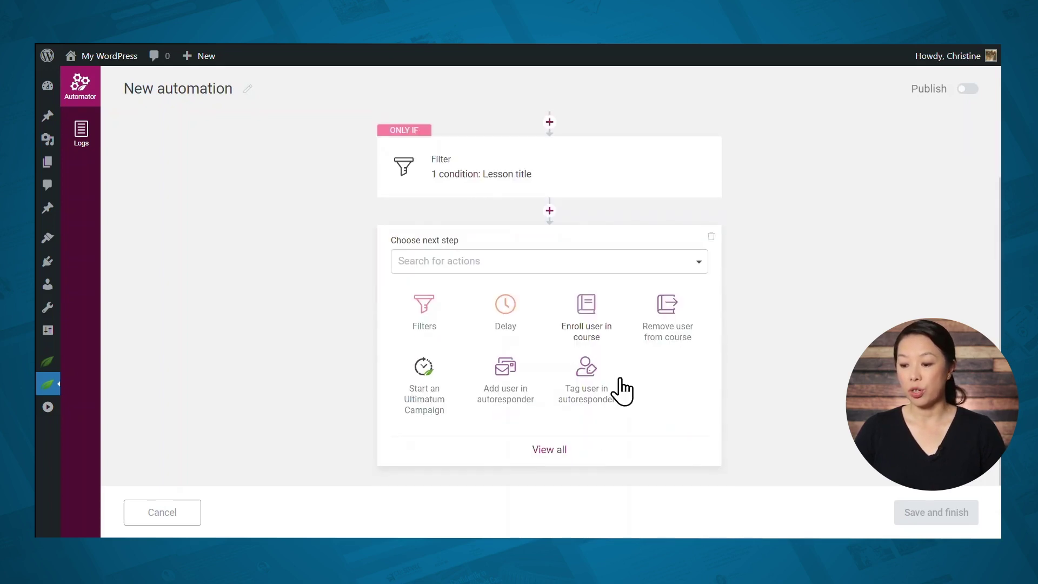
left_click(591, 381)
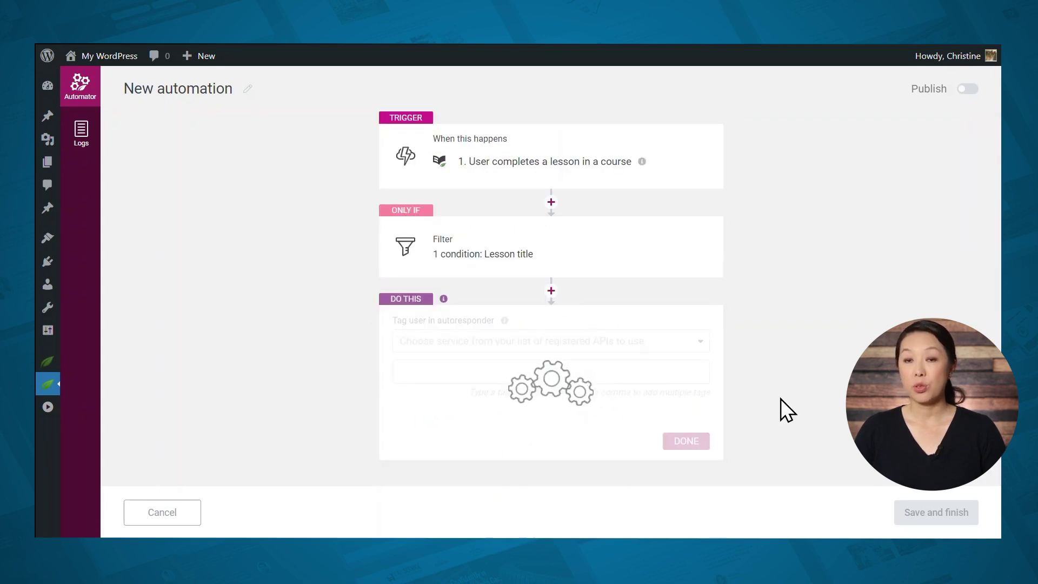
left_click(664, 343)
left_click(489, 400)
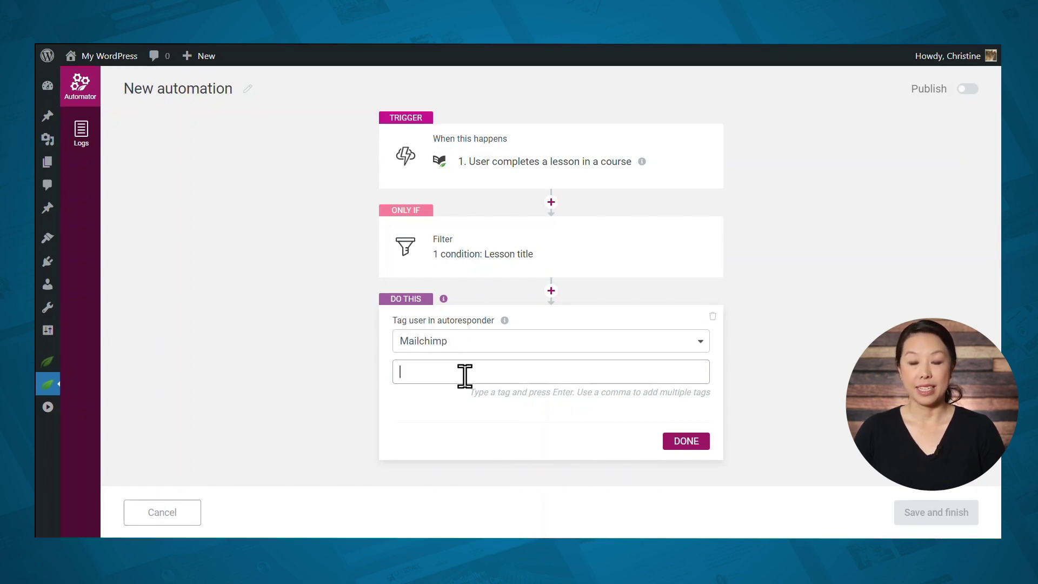
type("Completed yoga course")
key("Return")
left_click(678, 440)
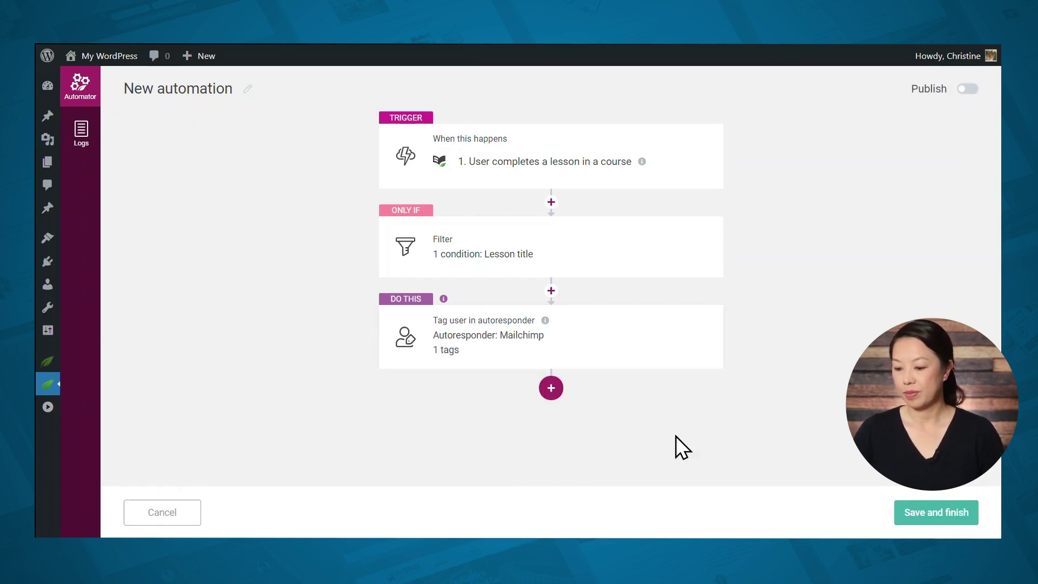
Save and publish the Mudras lesson automation, then start another new automation.
left_click(930, 511)
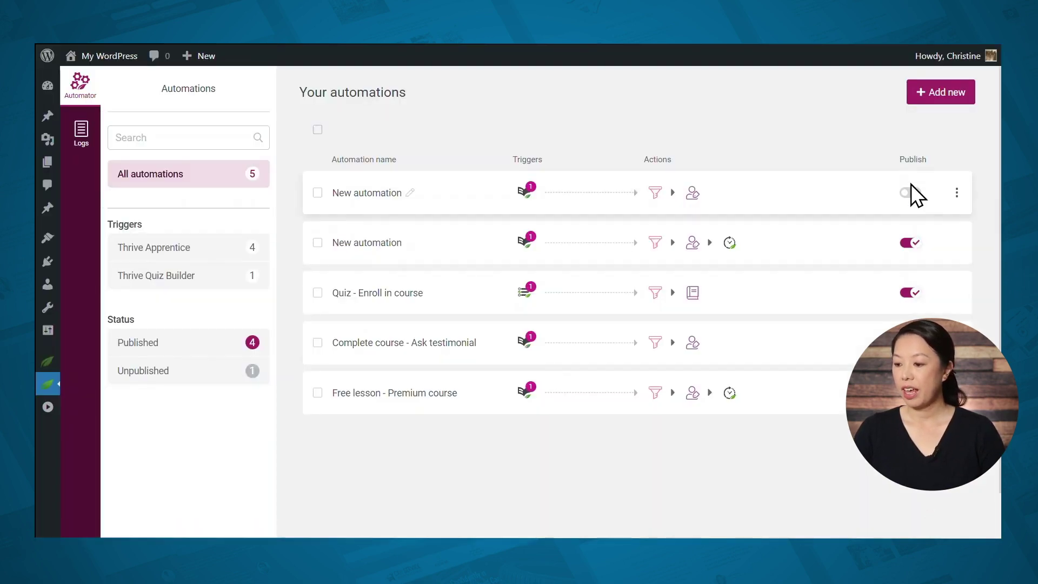
left_click(908, 193)
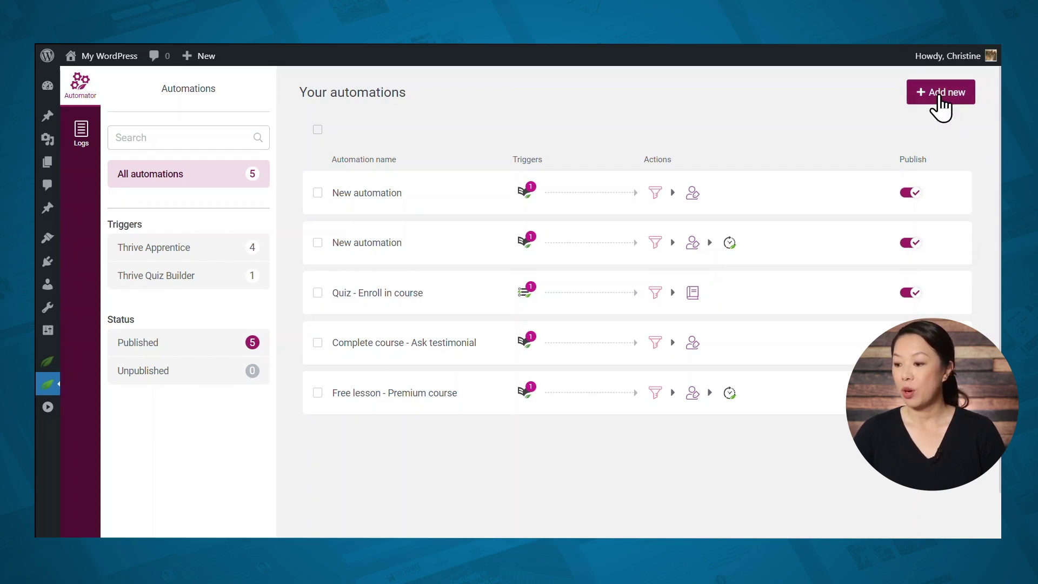
left_click(924, 99)
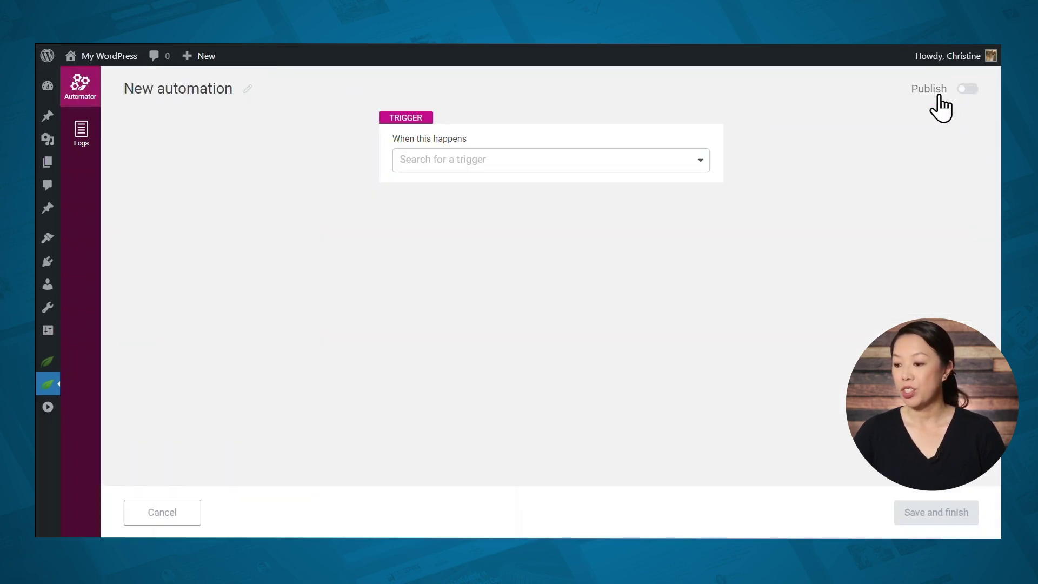
Set the trigger to 'User completes quiz' and begin adding the next step.
left_click(665, 160)
scroll(614, 266, "down", 10)
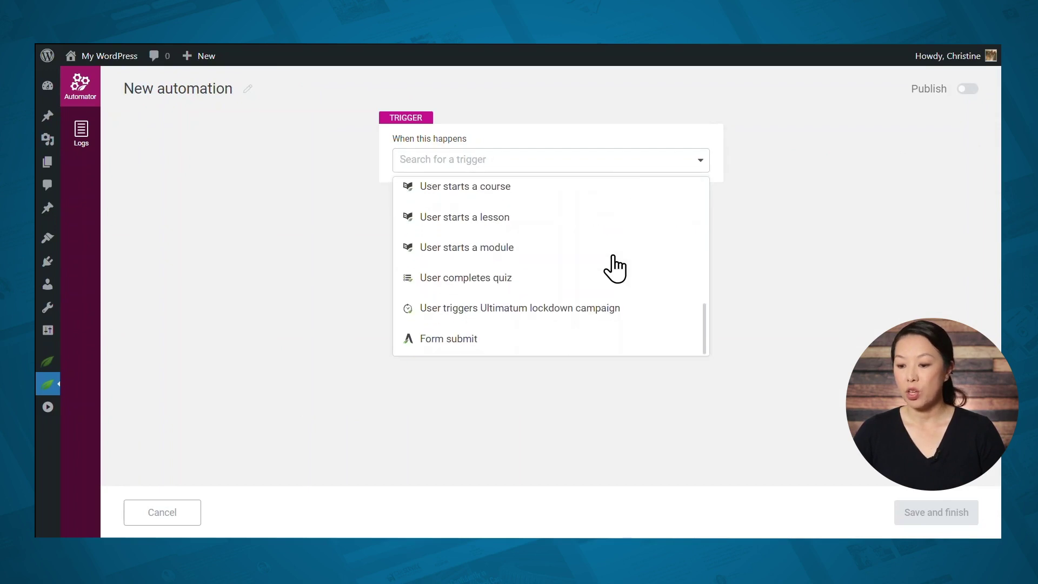
left_click(506, 279)
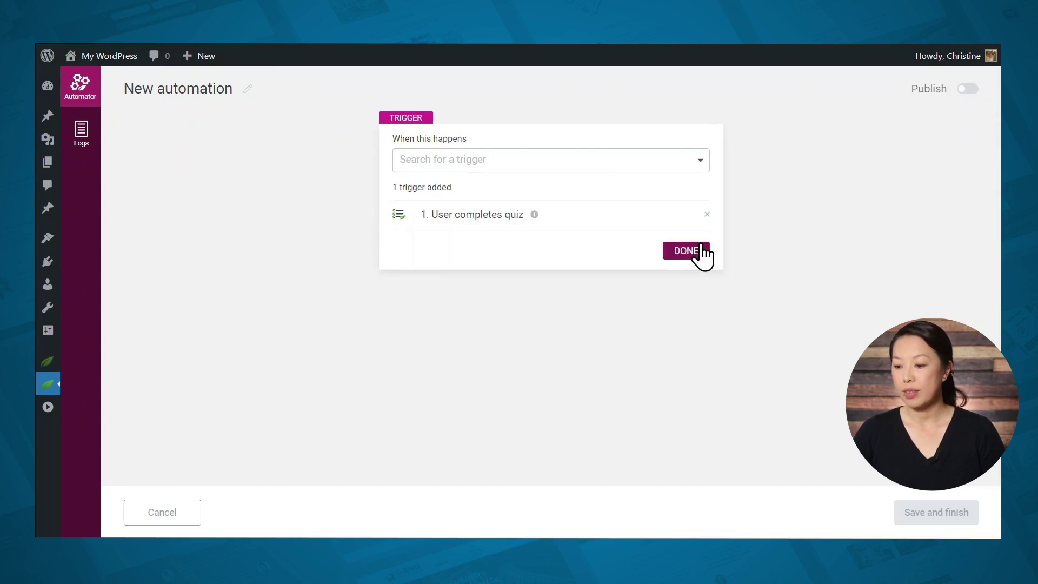
left_click(701, 251)
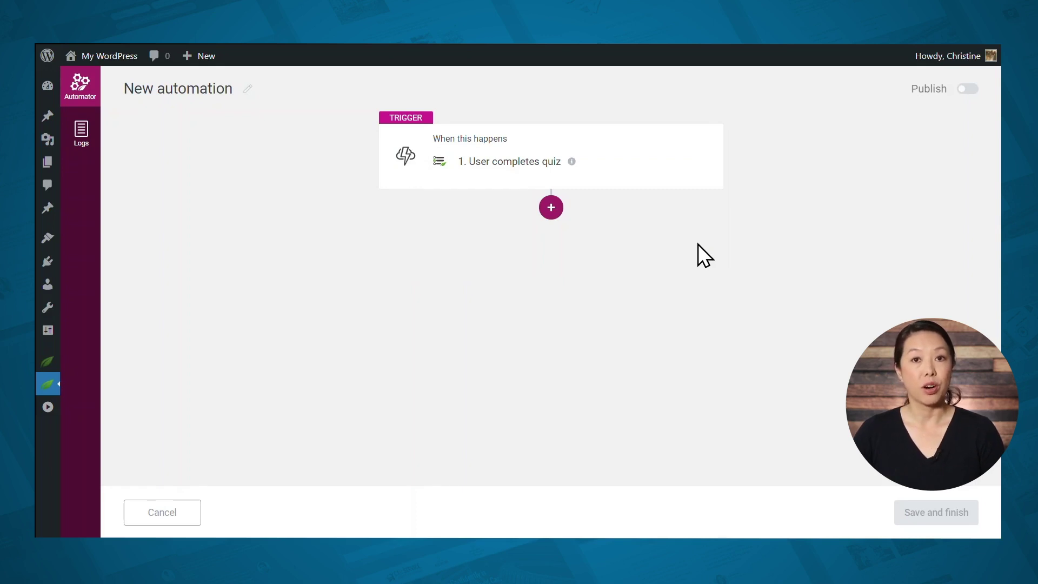
left_click(546, 212)
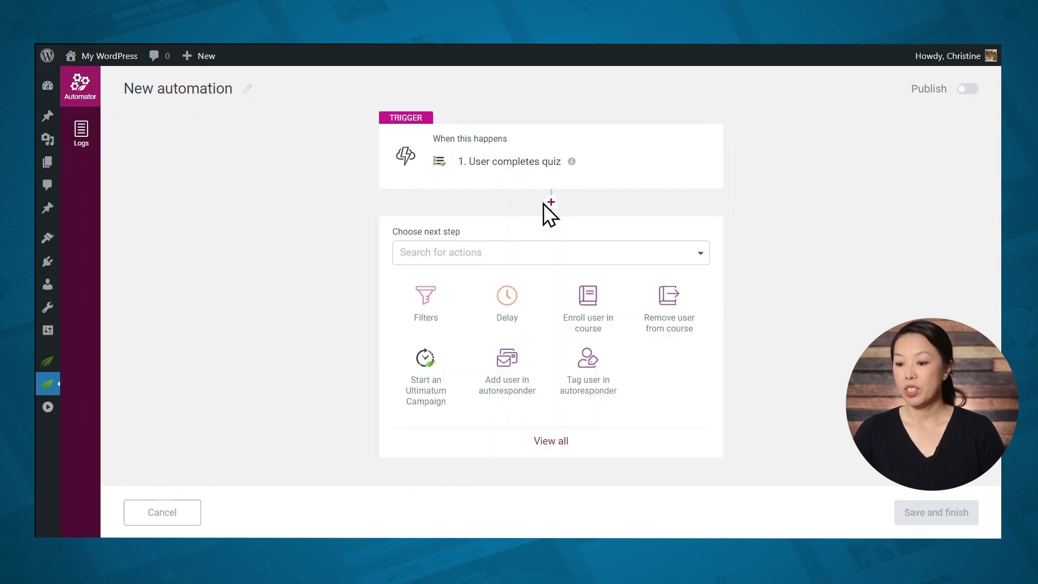
Add a filter after the trigger requiring Quiz title to be Testimonial survey.
left_click(429, 300)
left_click(450, 273)
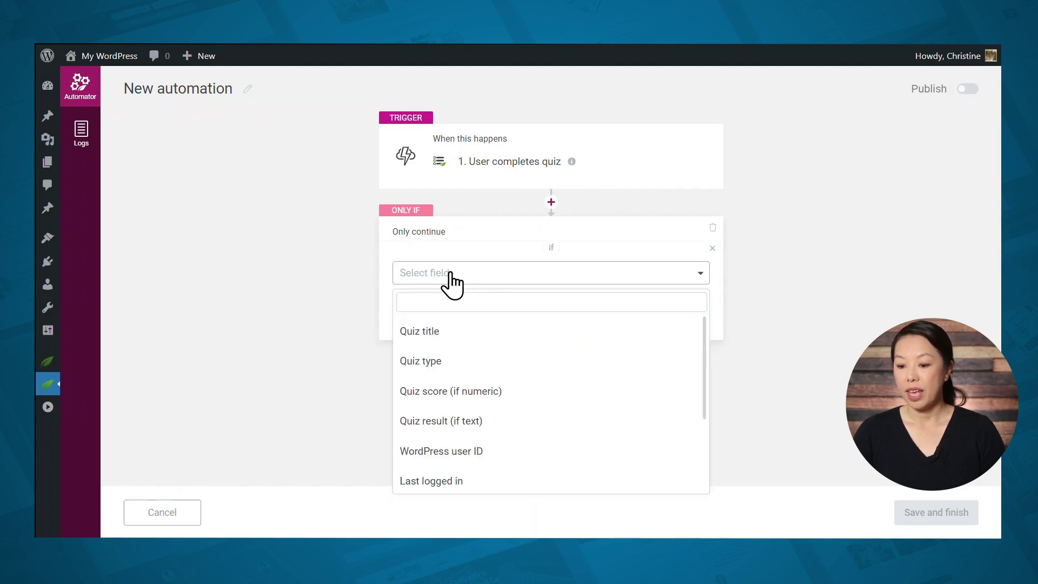
left_click(445, 331)
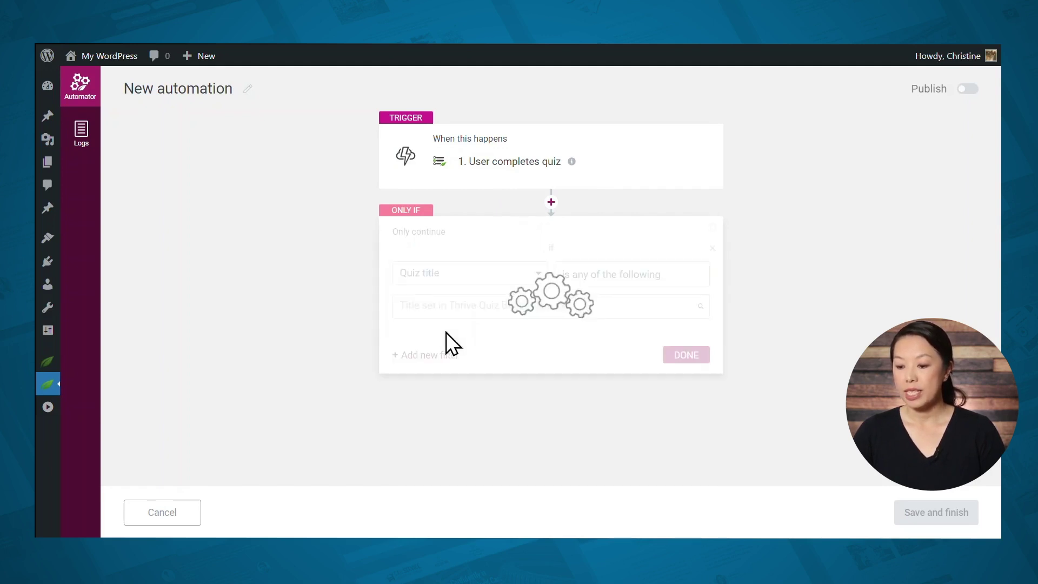
left_click(448, 304)
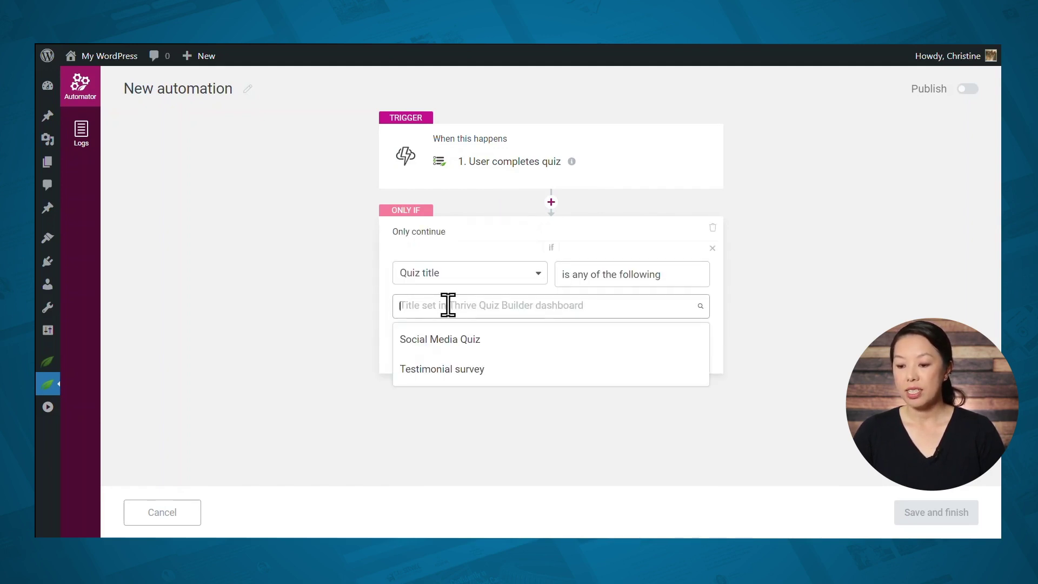
left_click(443, 373)
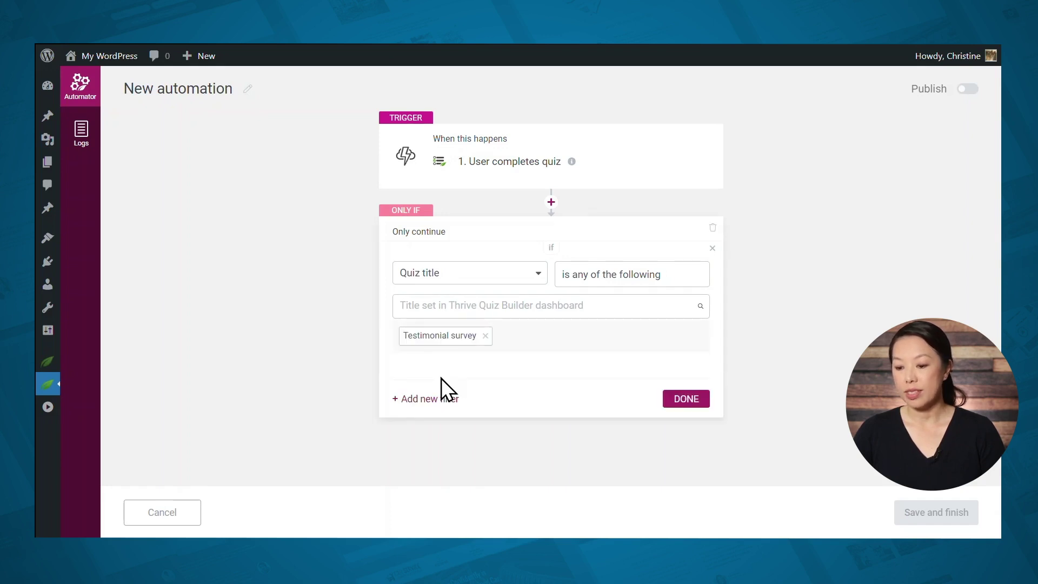
left_click(680, 401)
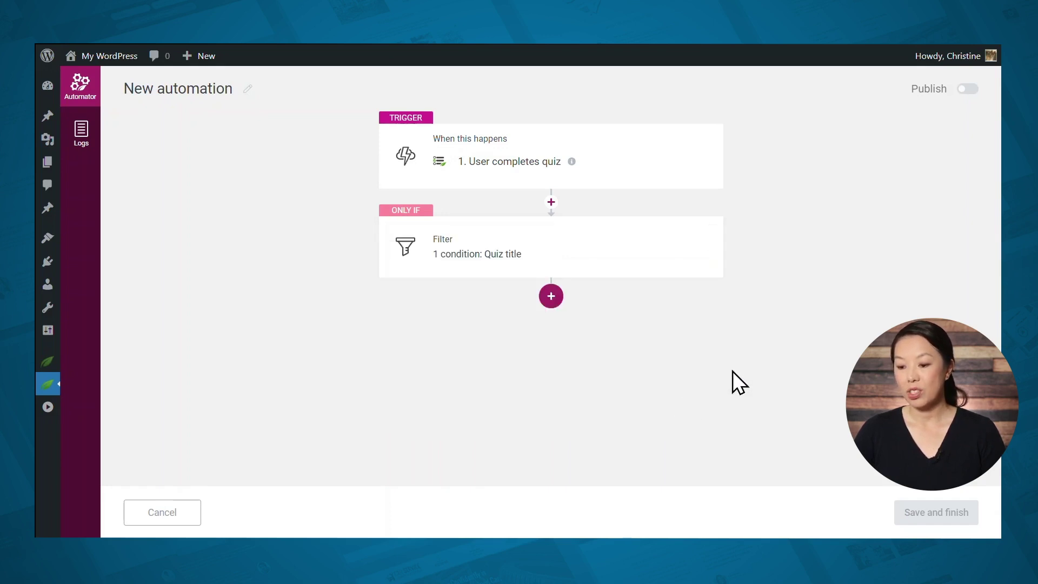
Add an Enroll user in course action for Advanced Yoga, then save and publish the automation.
left_click(545, 297)
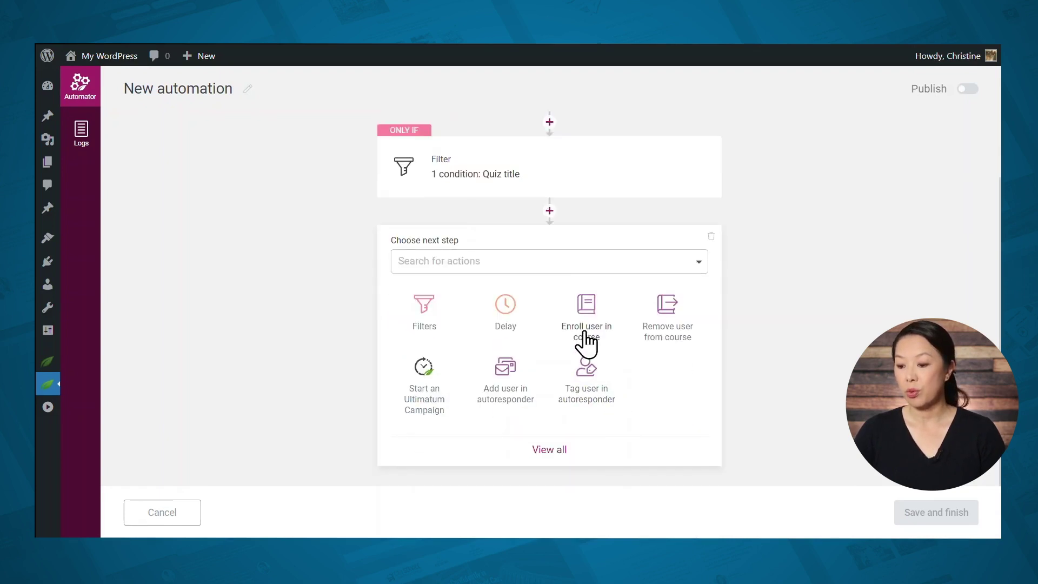
left_click(585, 332)
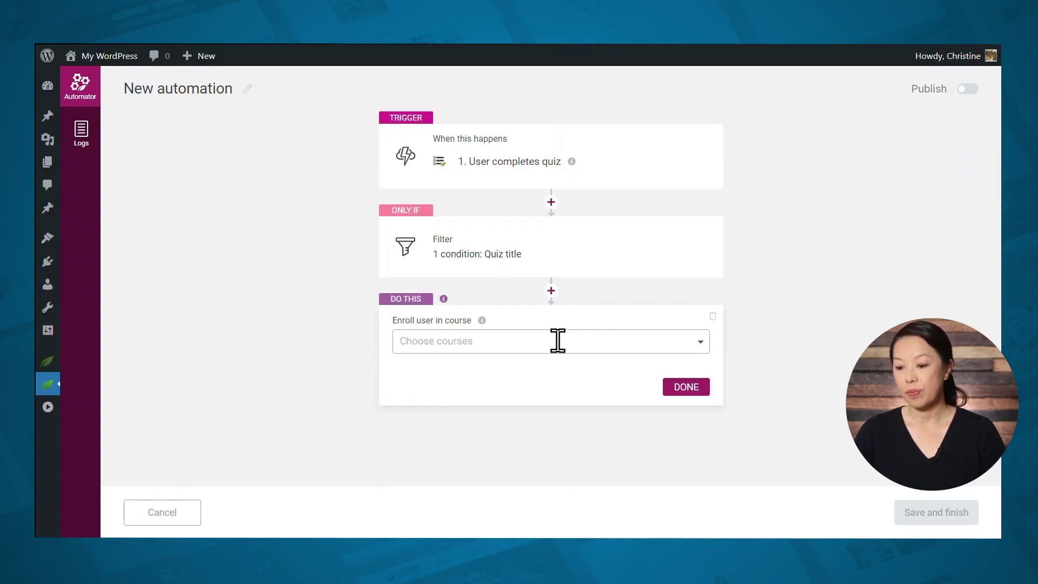
left_click(557, 341)
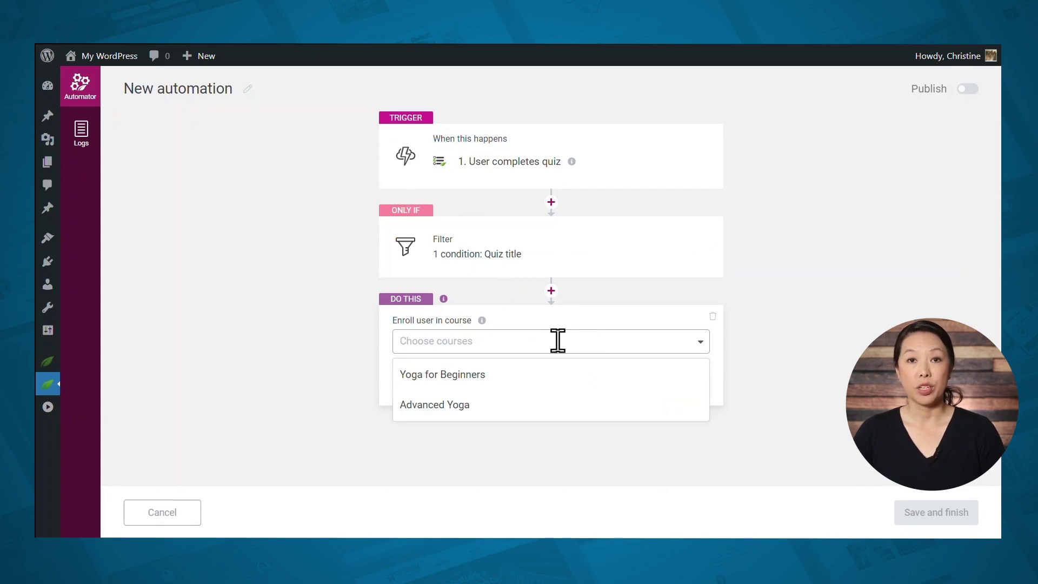
left_click(491, 405)
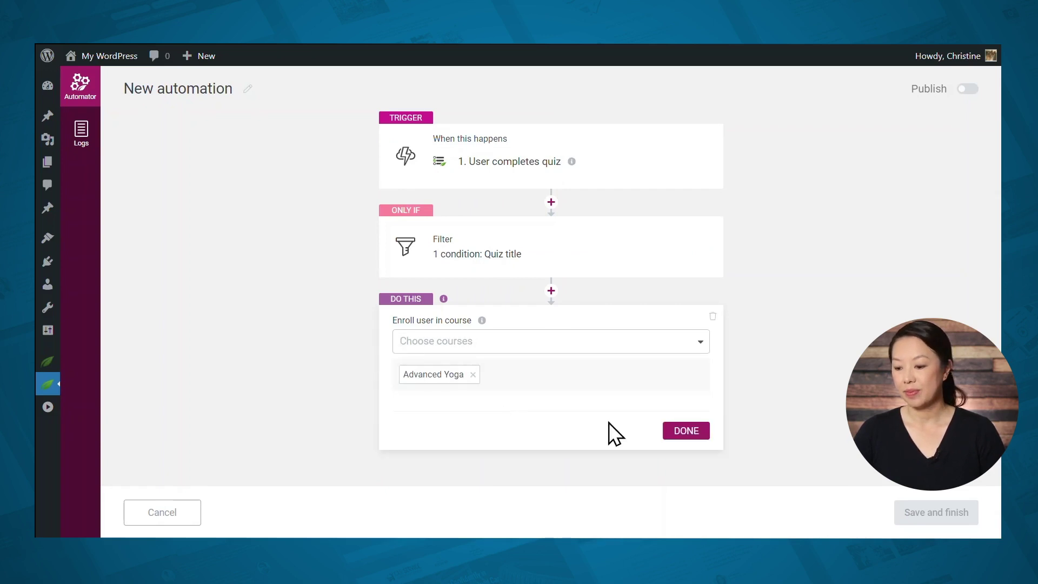
left_click(697, 431)
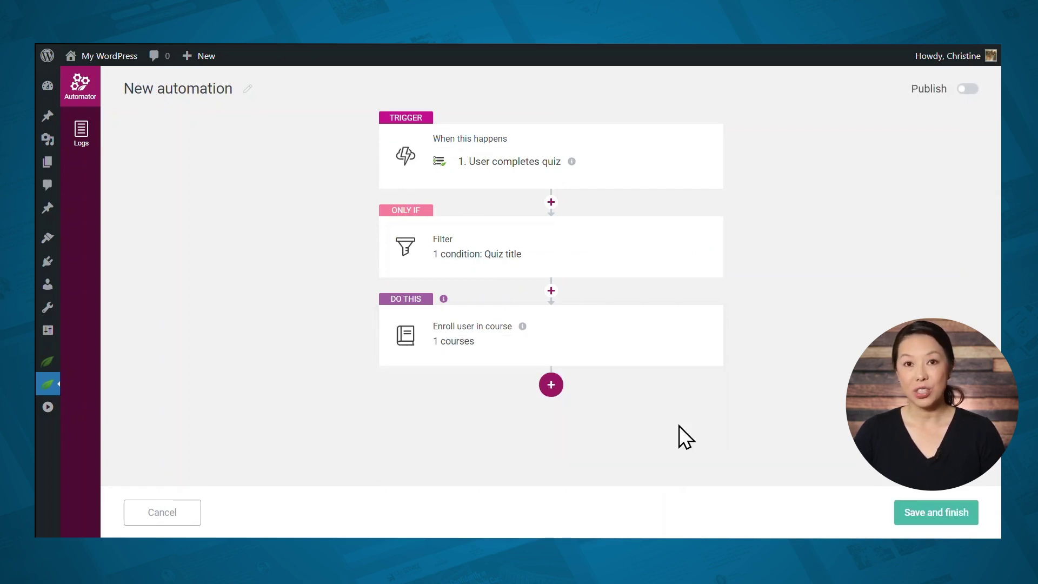
left_click(942, 513)
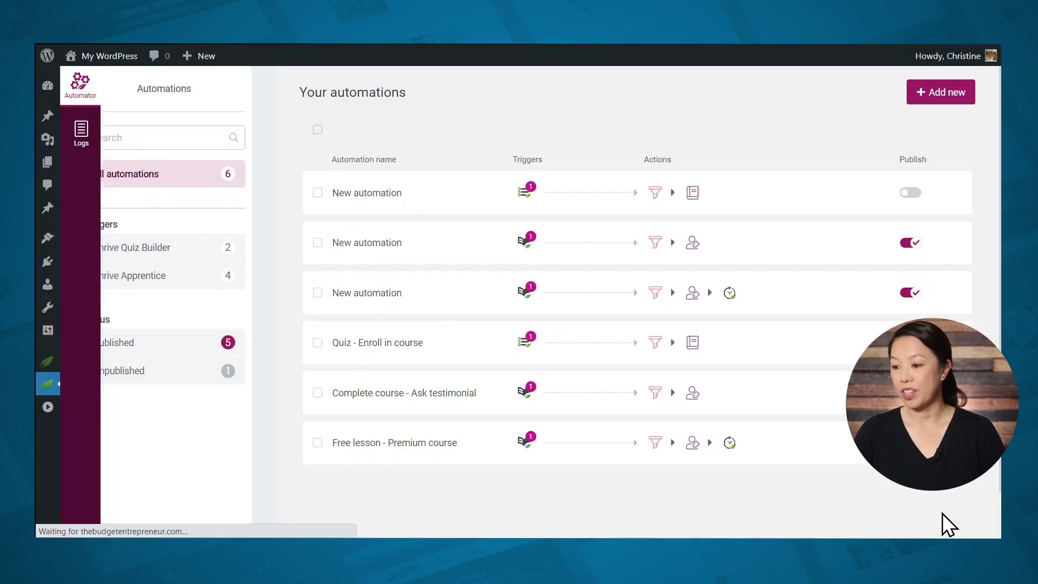
left_click(918, 192)
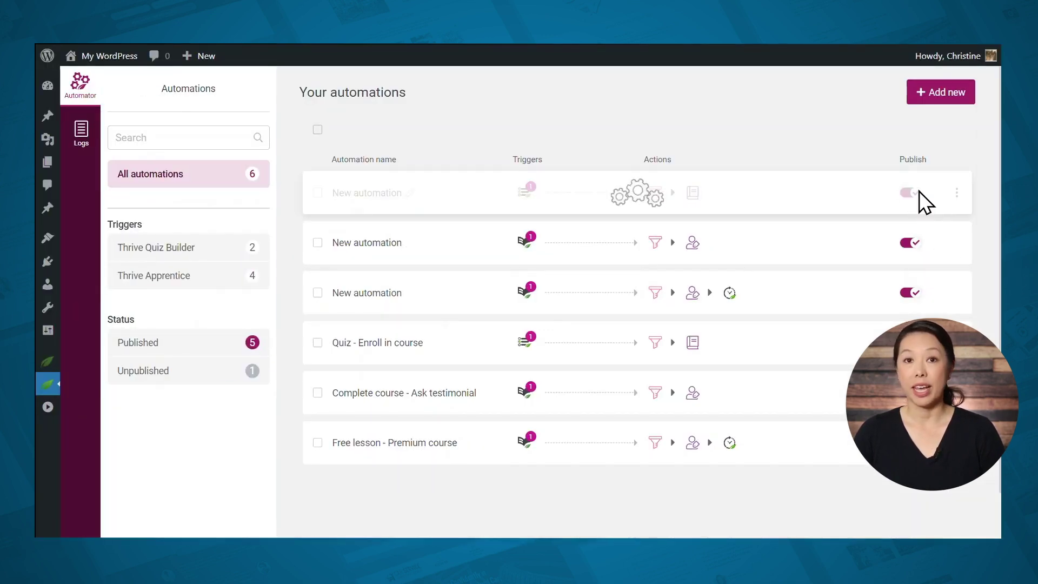